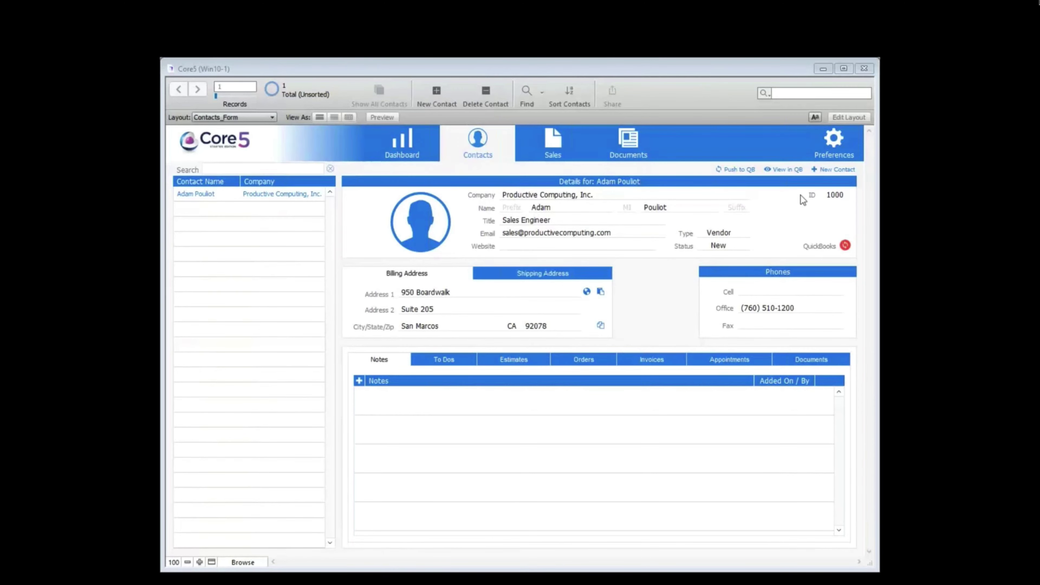
Open the QuickBooks preferences and import all items from QuickBooks
left_click(831, 144)
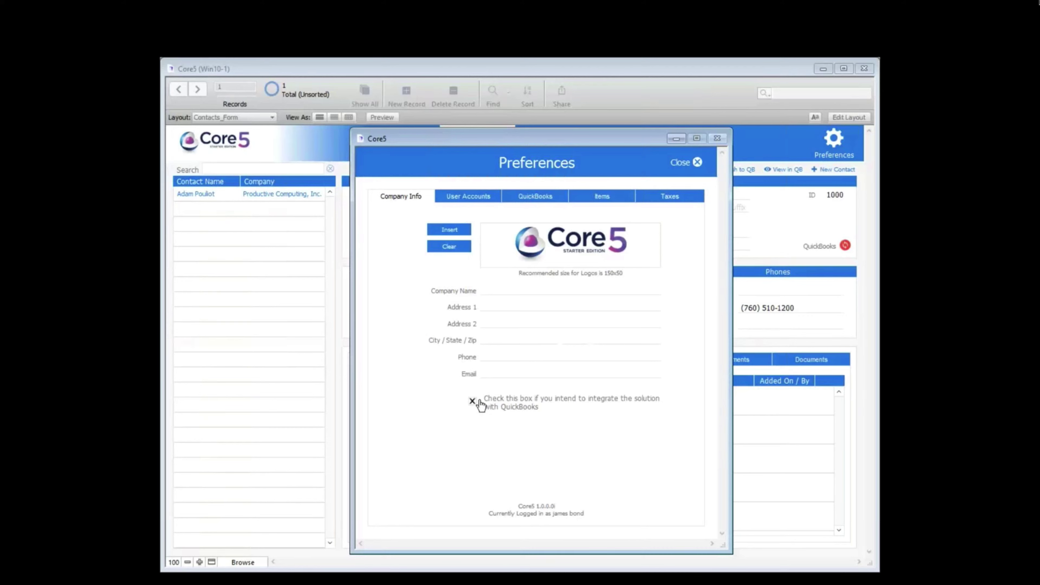
left_click(534, 197)
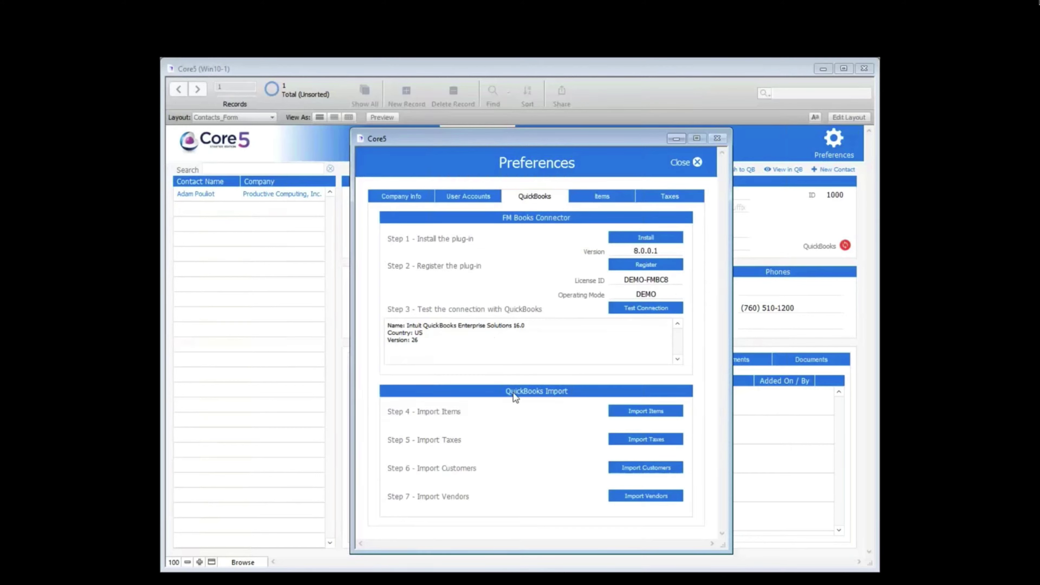
left_click(644, 410)
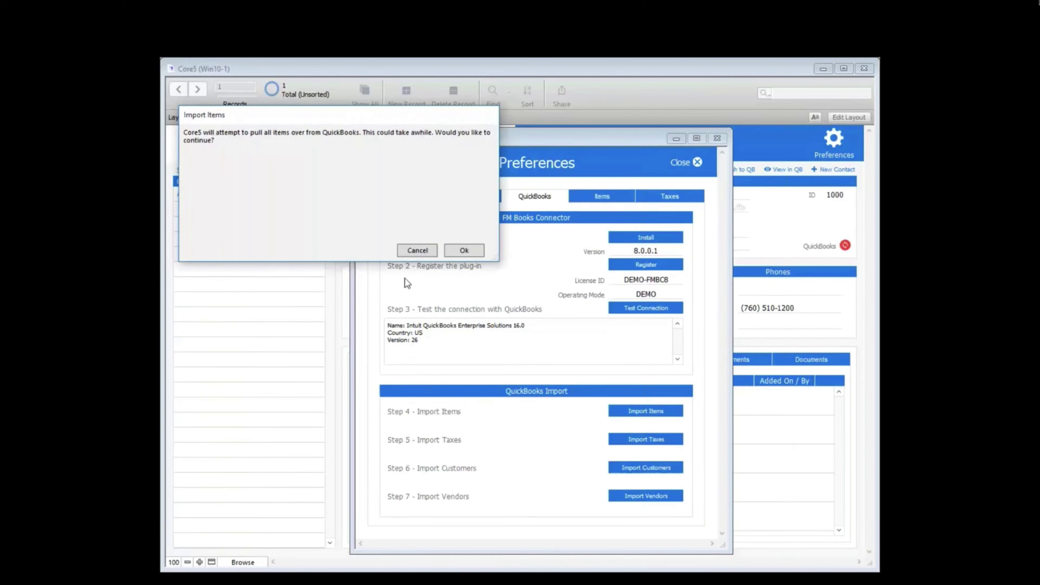
left_click(464, 251)
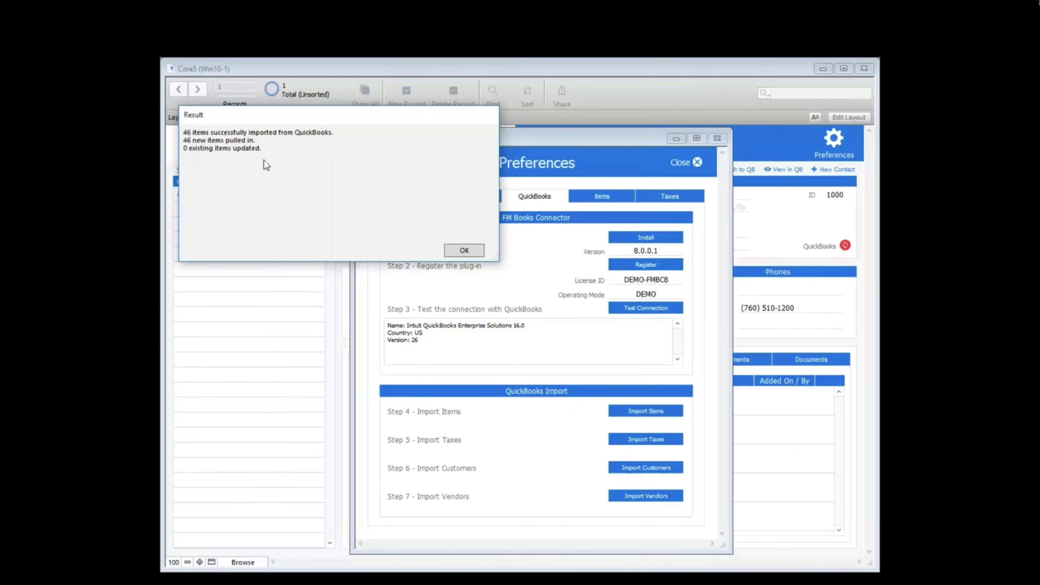
left_click(464, 251)
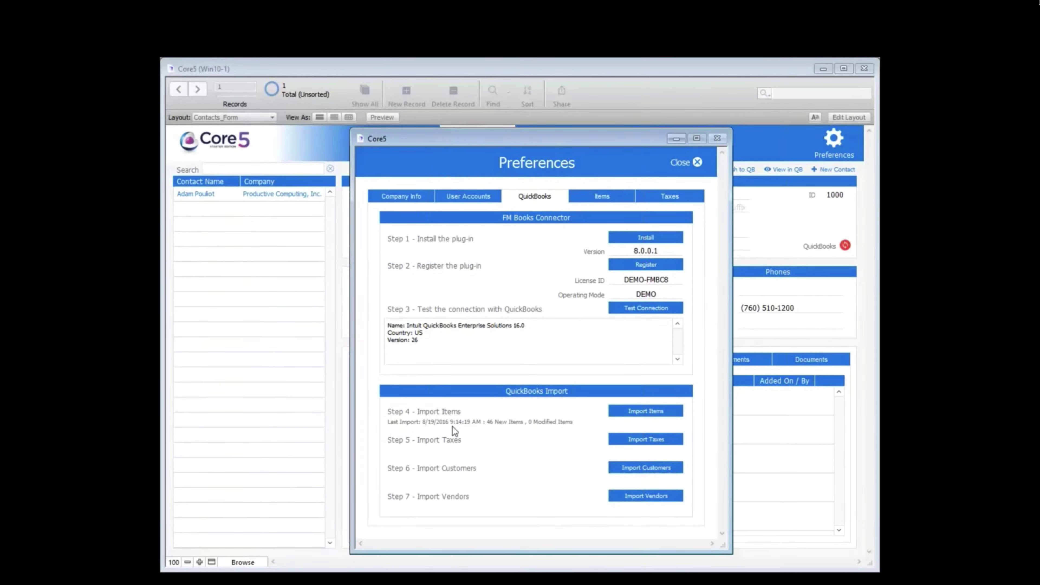
Import all active tax rates from QuickBooks
left_click(633, 438)
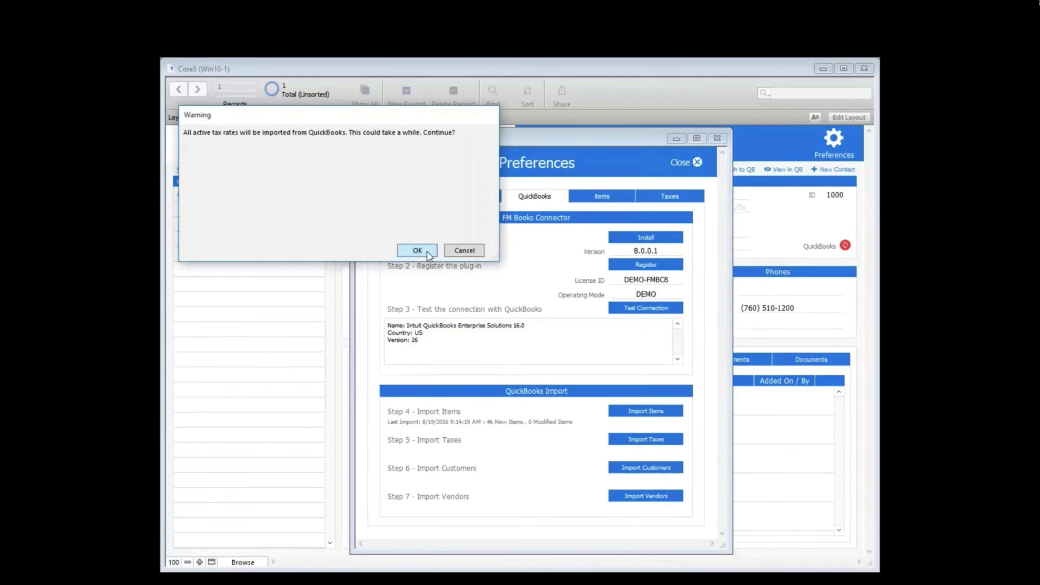
left_click(427, 251)
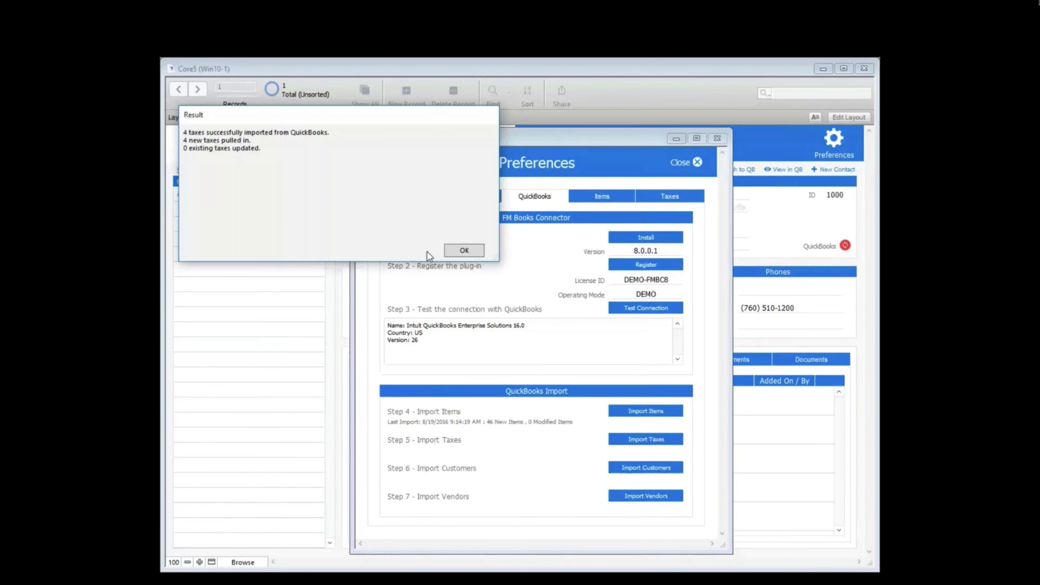
left_click(462, 251)
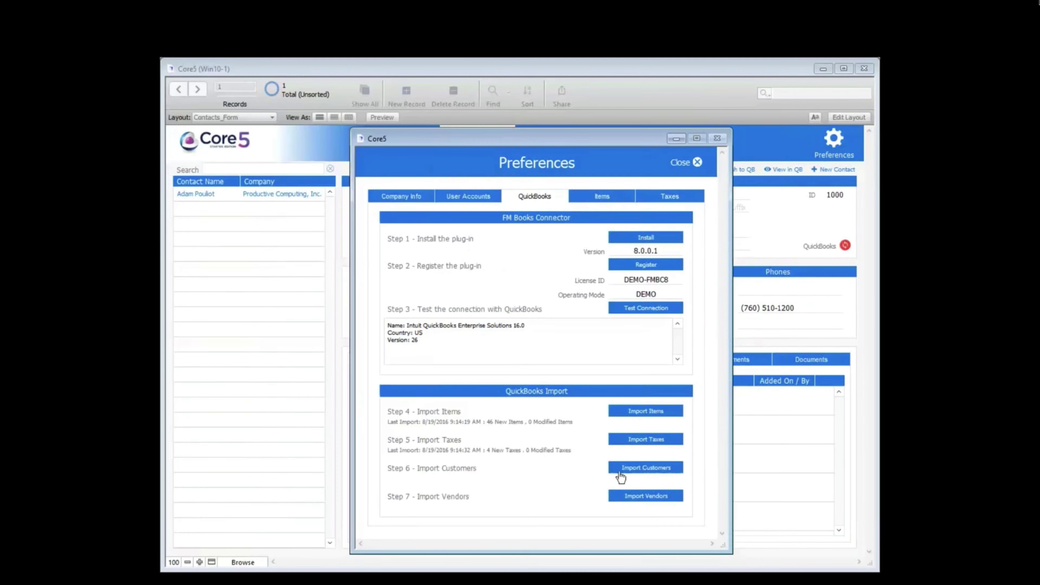
Import all active customers from QuickBooks
left_click(647, 468)
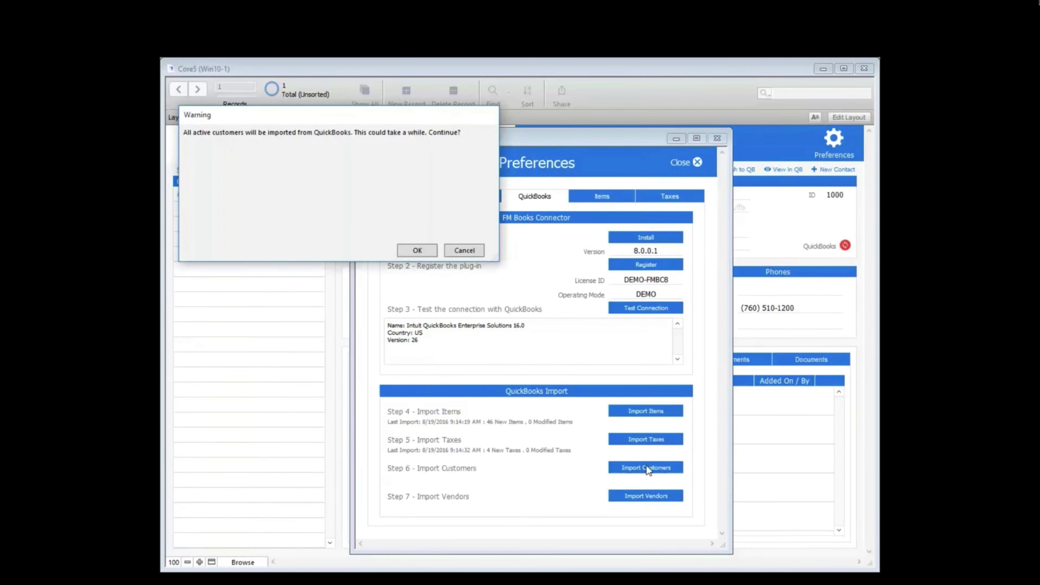
left_click(424, 251)
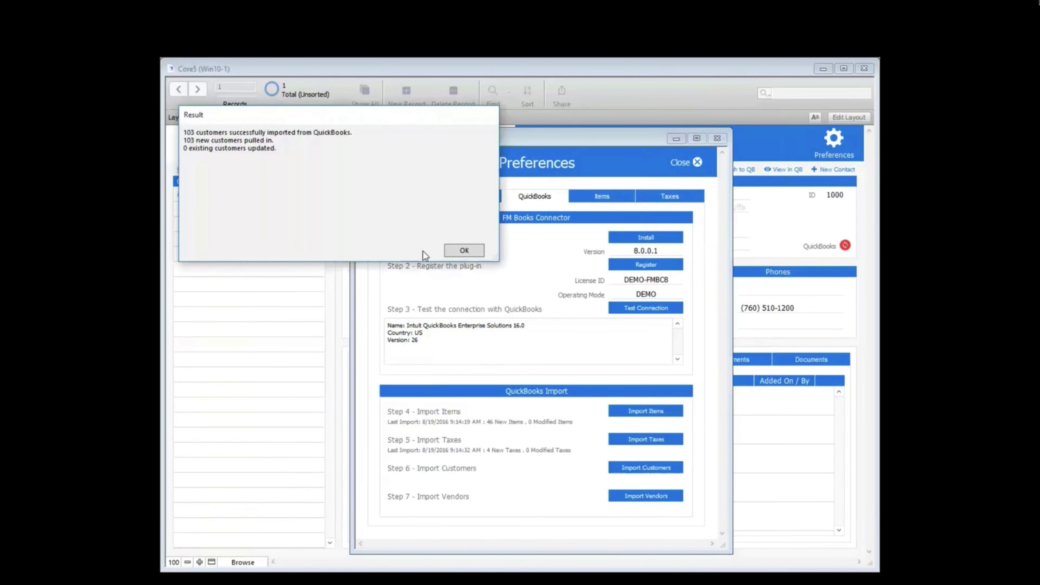
left_click(452, 251)
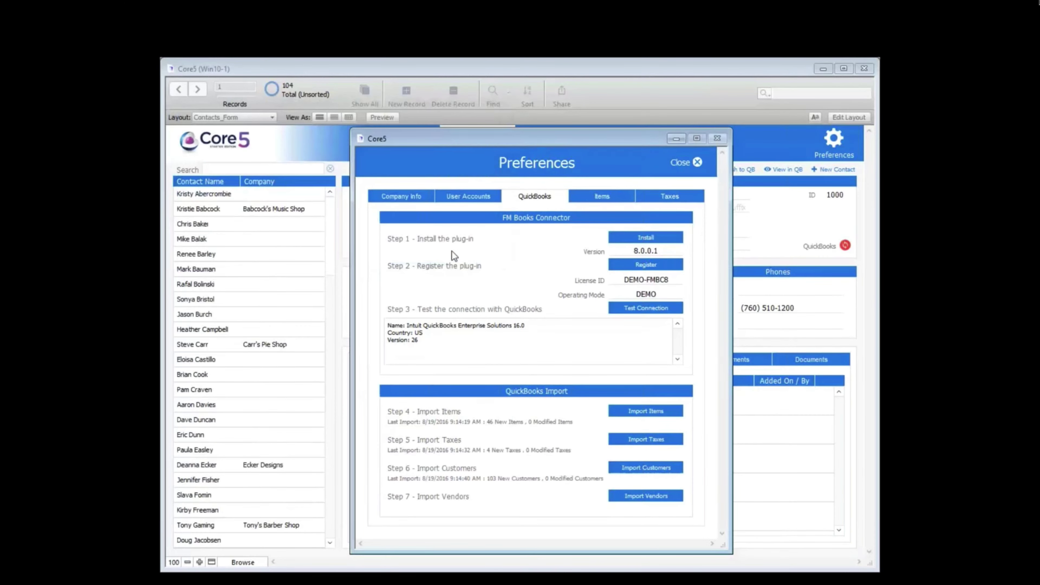
Import all active vendors from QuickBooks
left_click(627, 495)
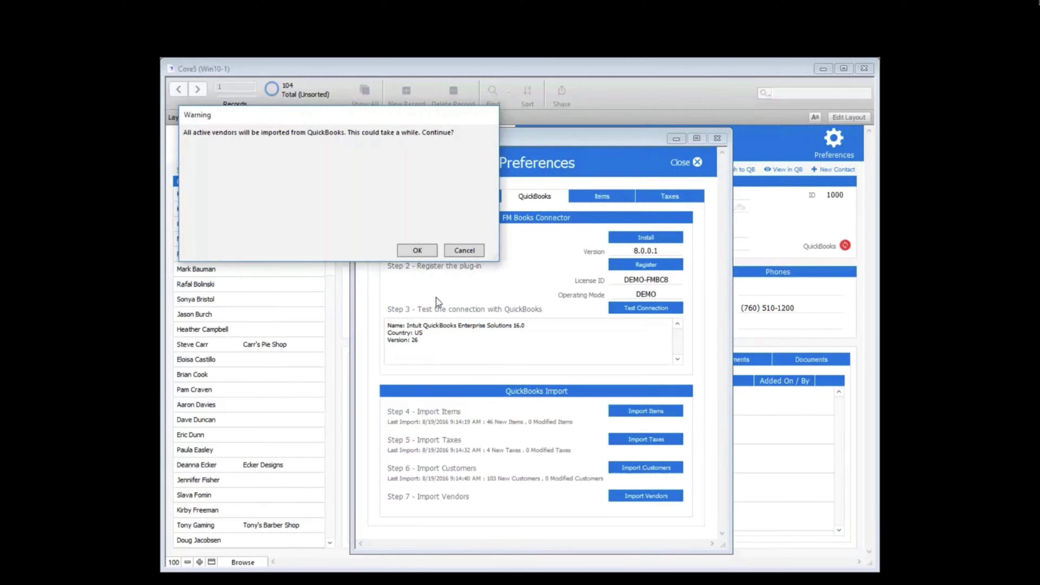
left_click(417, 251)
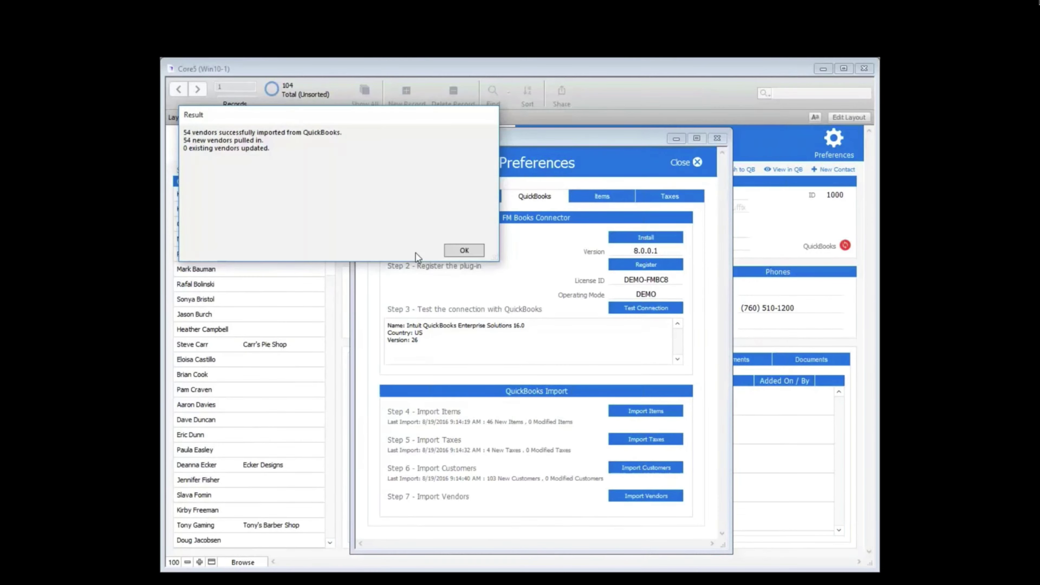
left_click(466, 252)
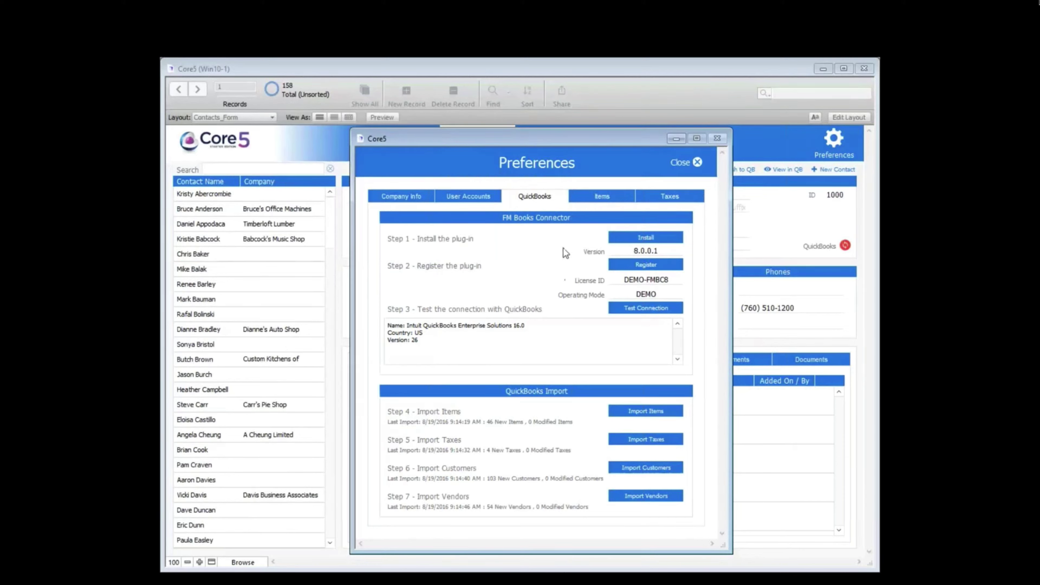
Review the imported items and tax rates in the preferences, and close the Preferences window
left_click(602, 195)
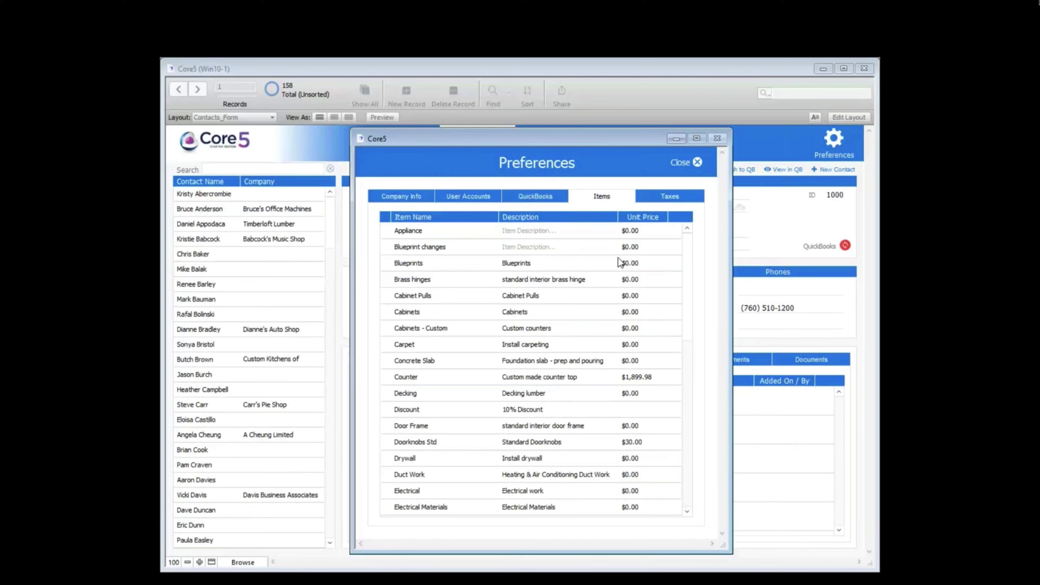
left_click(664, 198)
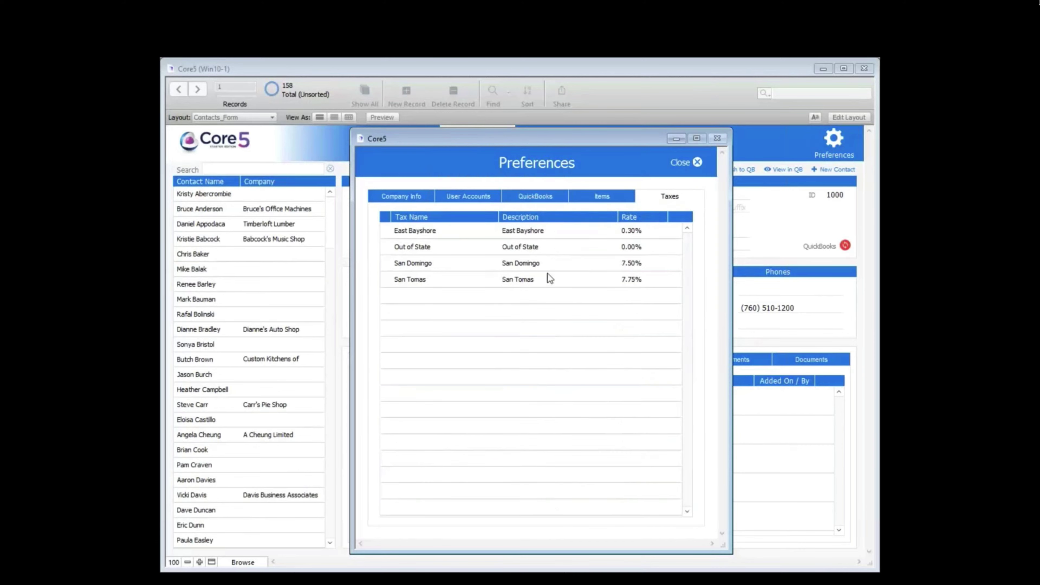
left_click(685, 165)
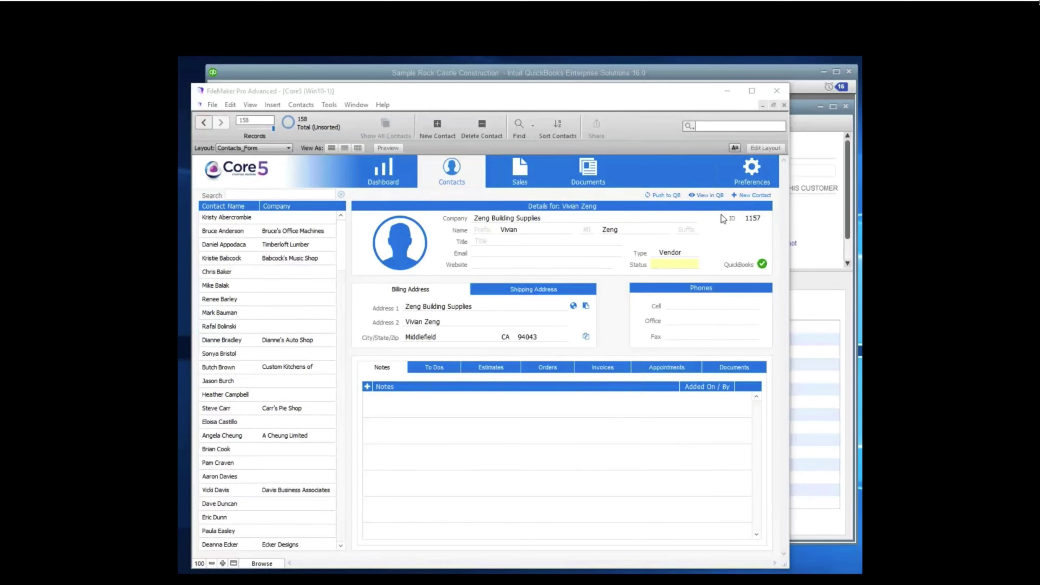
Create a new contact record with MI-6 as the company
left_click(748, 200)
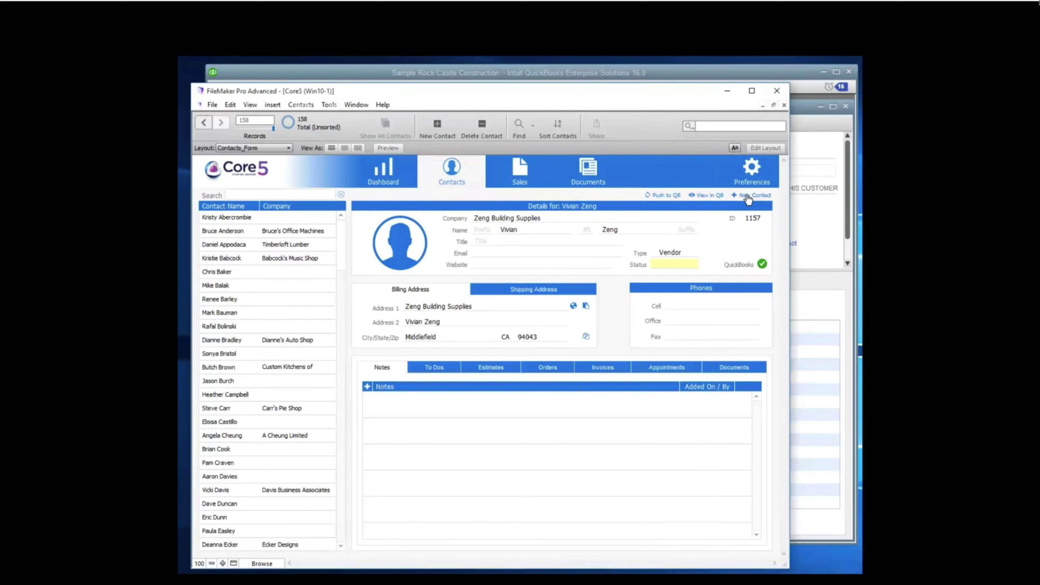
left_click(748, 200)
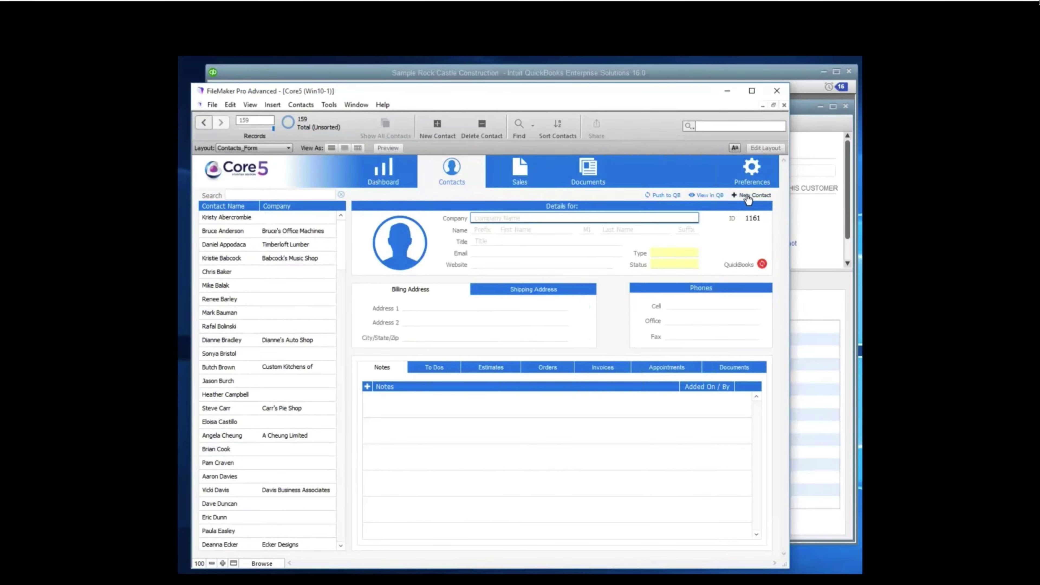
type("MI-6")
key("Tab")
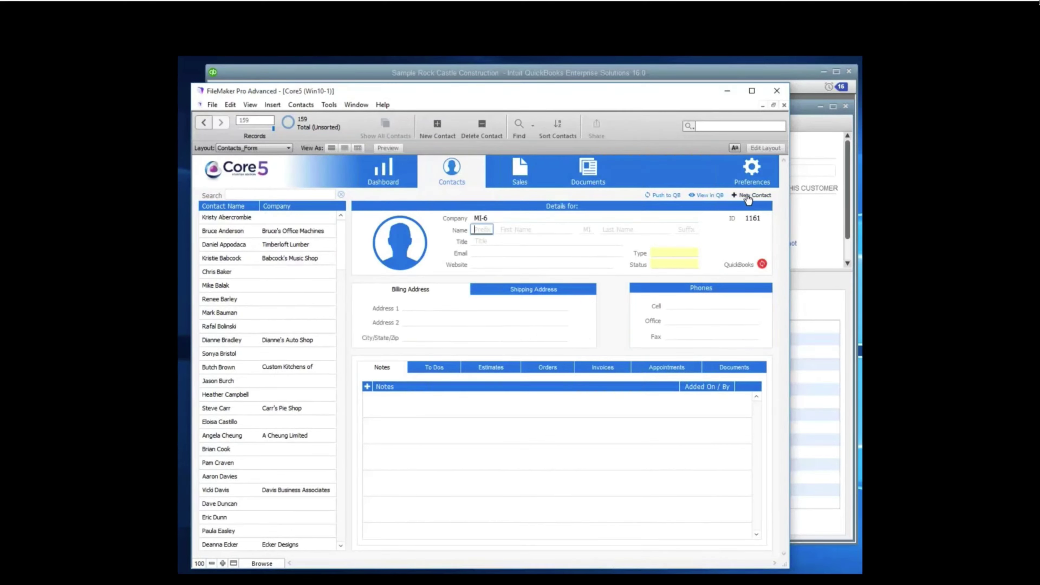
Enter the prefix Mr. and the contact's first and last name
type("Mr.")
key("Tab")
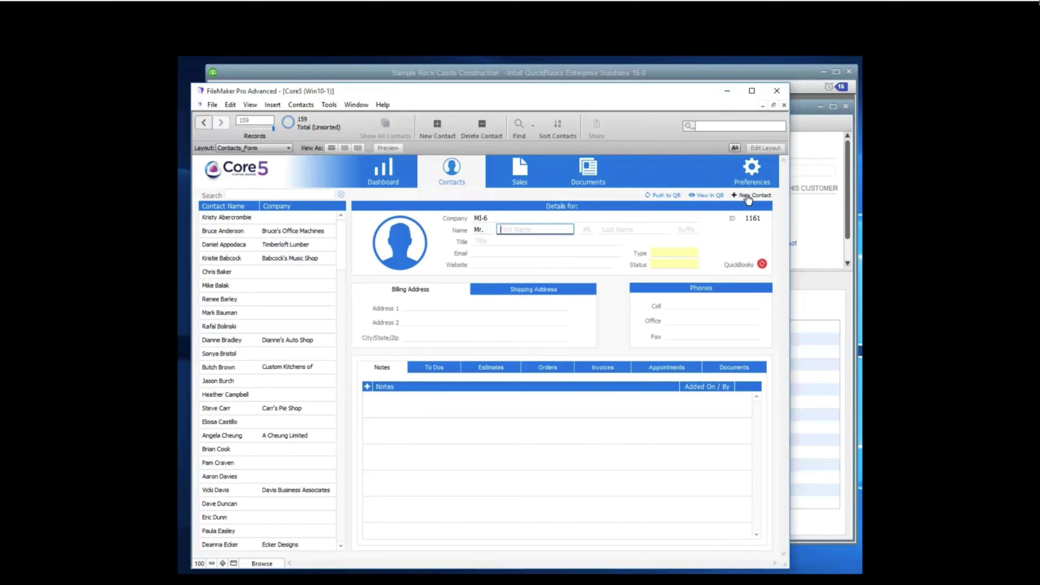
type("James")
key("Tab")
type("Bo")
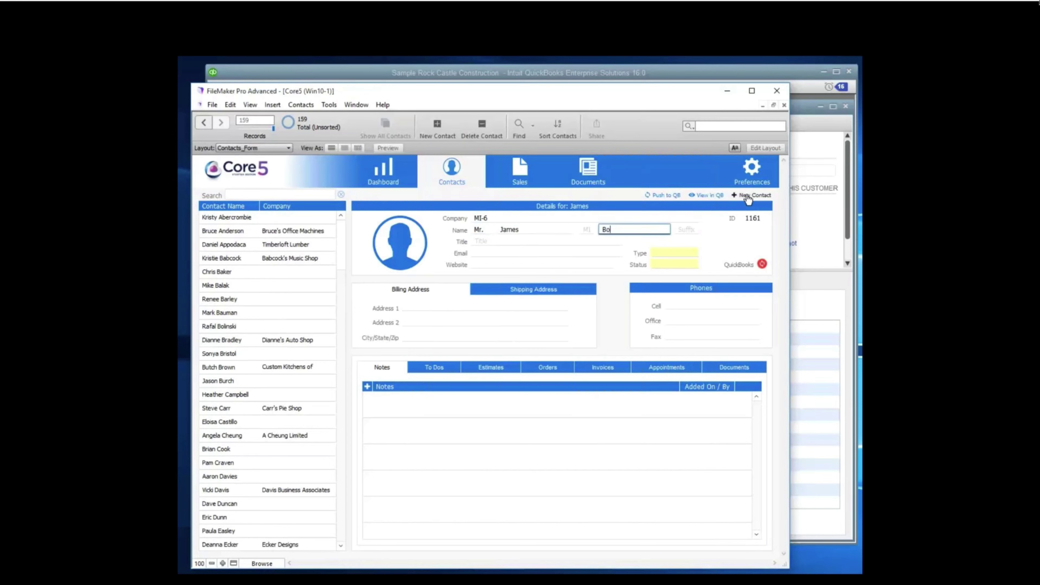
type("nd")
key("Tab")
key("Tab")
Set the contact's title to Secret Agent, fill in the contact's e-mail and commit the record
type("Se")
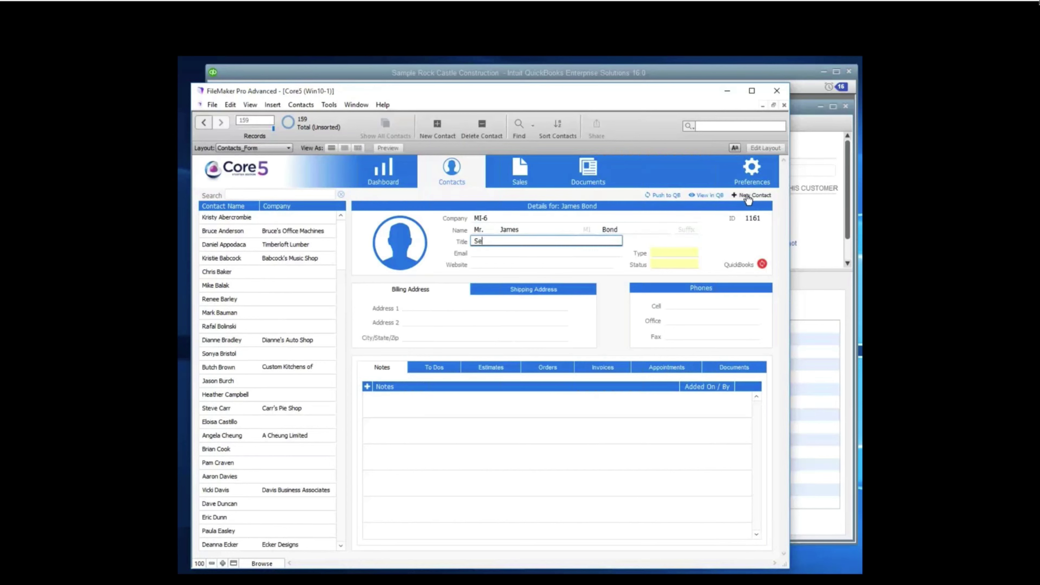
type("cret Agent")
key("Tab")
type("007")
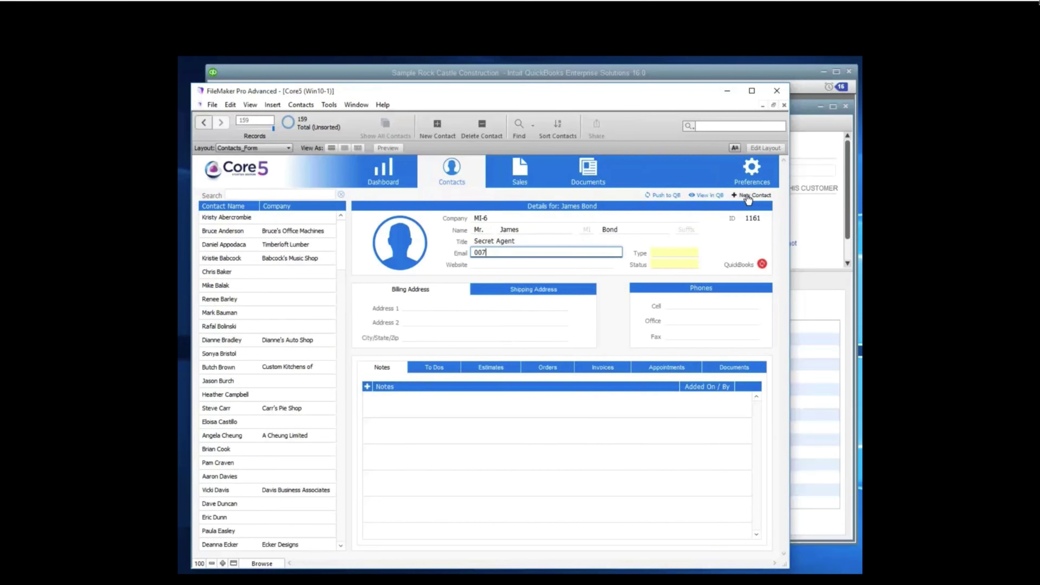
type("@MI6.gov")
left_click(722, 234)
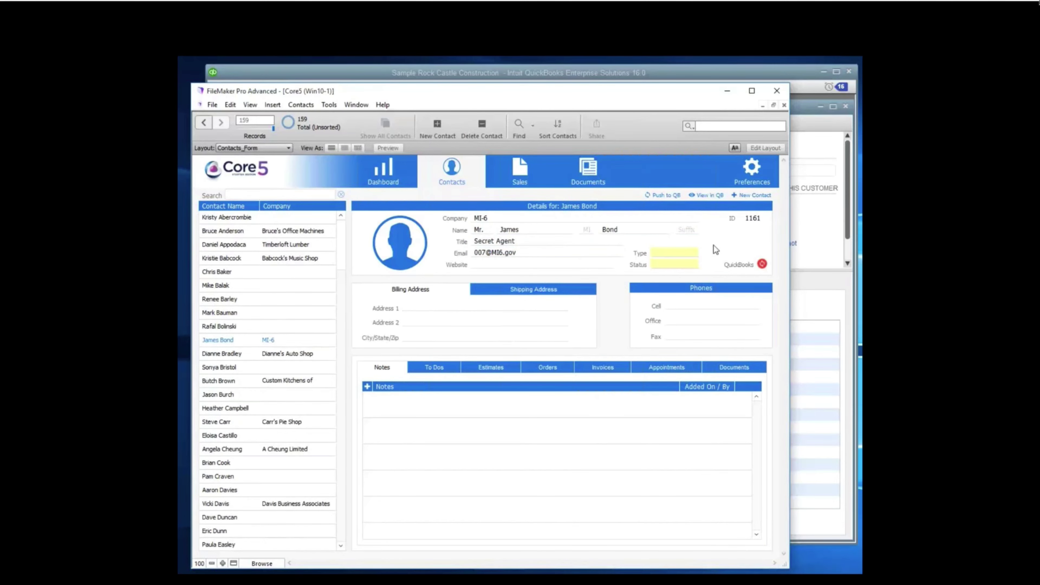
Set the contact's type to Customer and status to New
left_click(675, 254)
left_click(675, 254)
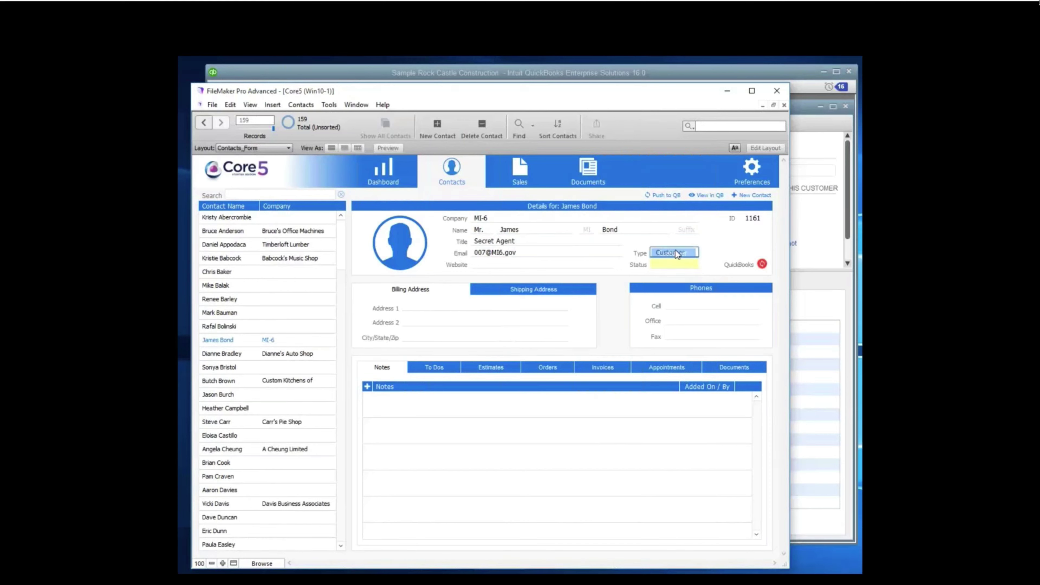
left_click(674, 265)
left_click(666, 264)
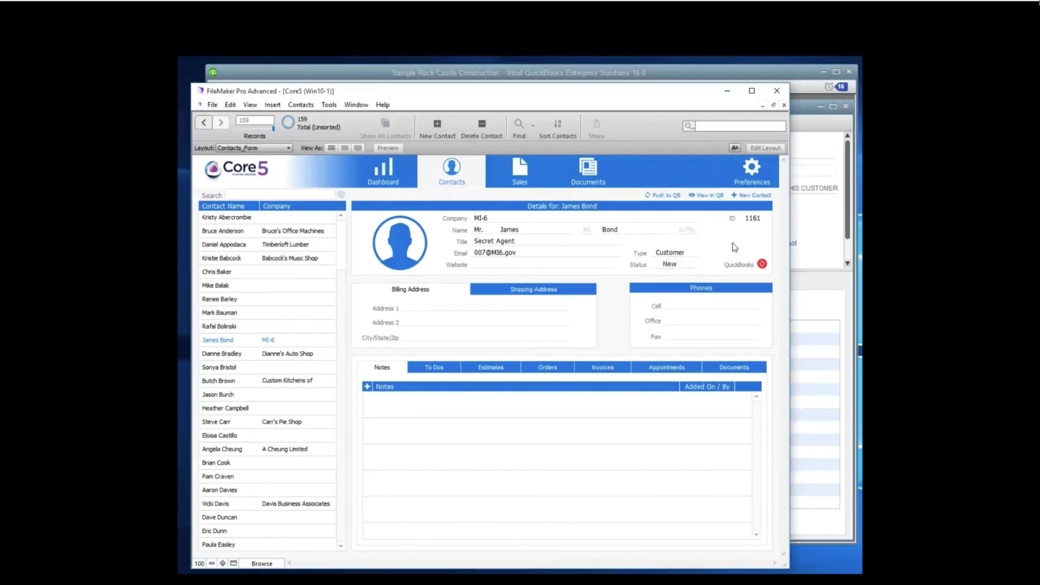
Push the MI-6 contact to QuickBooks and switch to the QuickBooks window
left_click(661, 197)
left_click(809, 234)
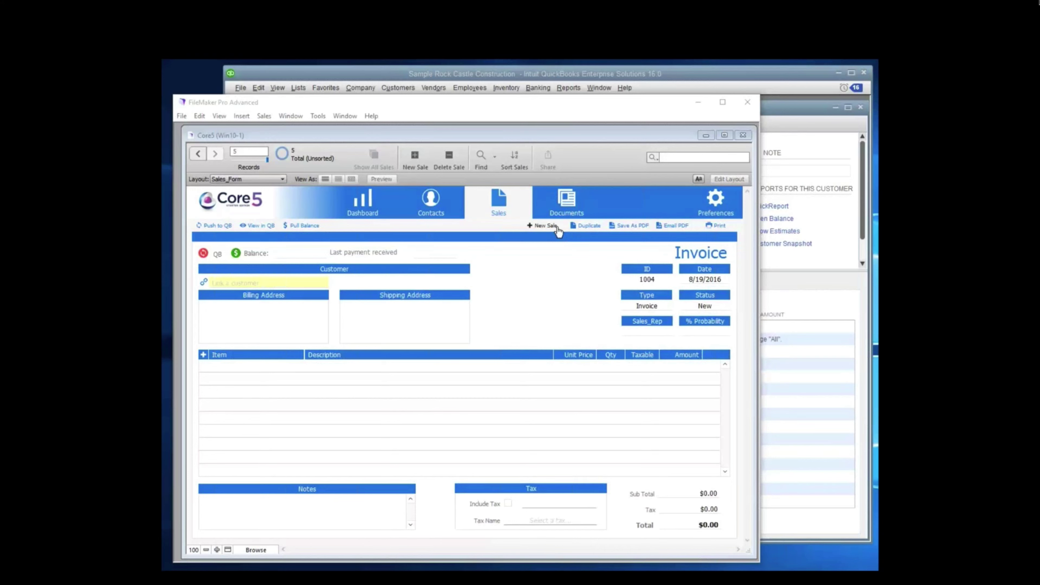
Create a new sale of type Invoice and link it to the MI-6 contact by searching for the contact's first name
left_click(542, 226)
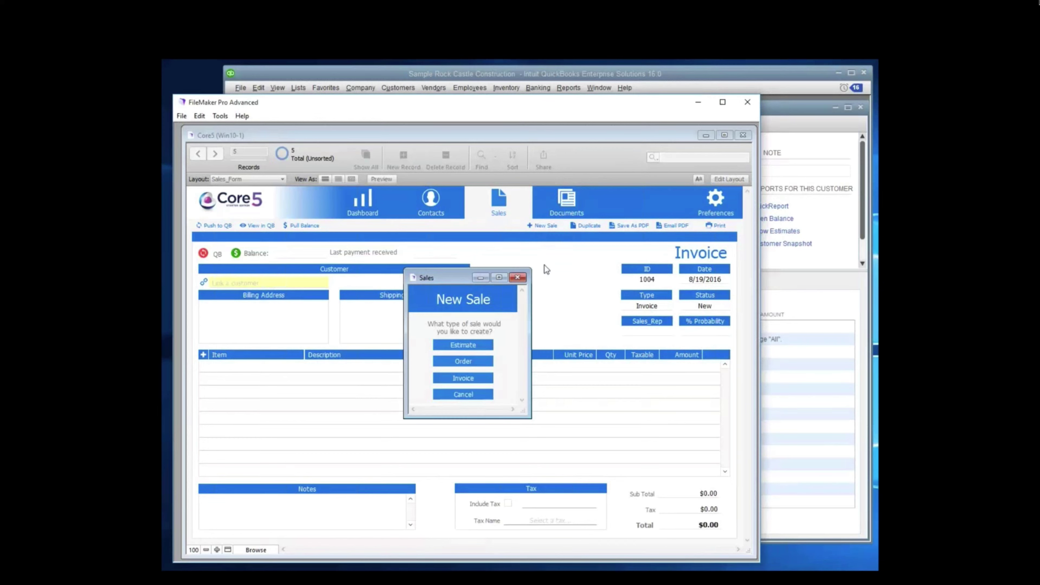
left_click(459, 378)
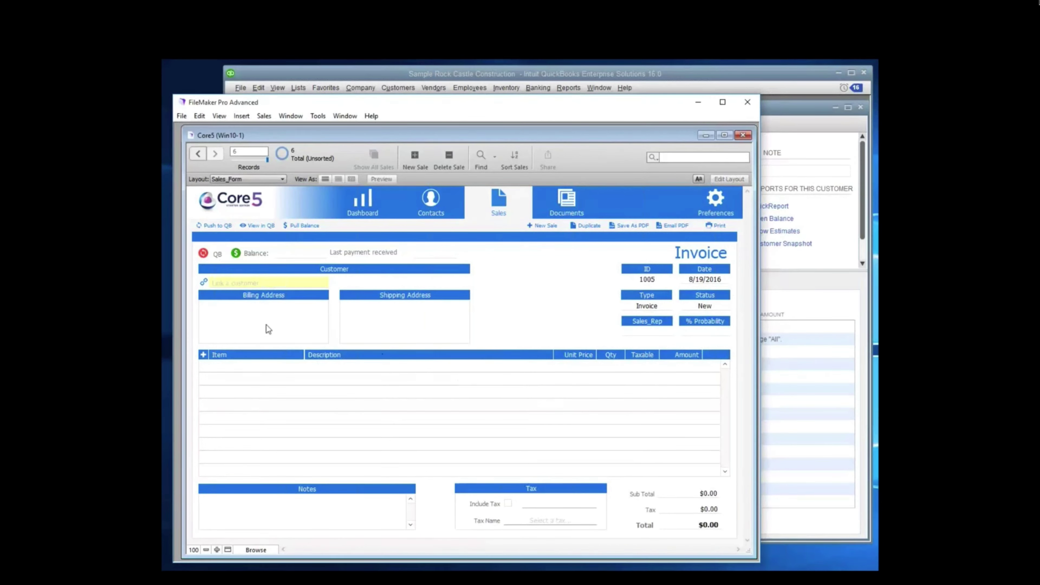
left_click(204, 283)
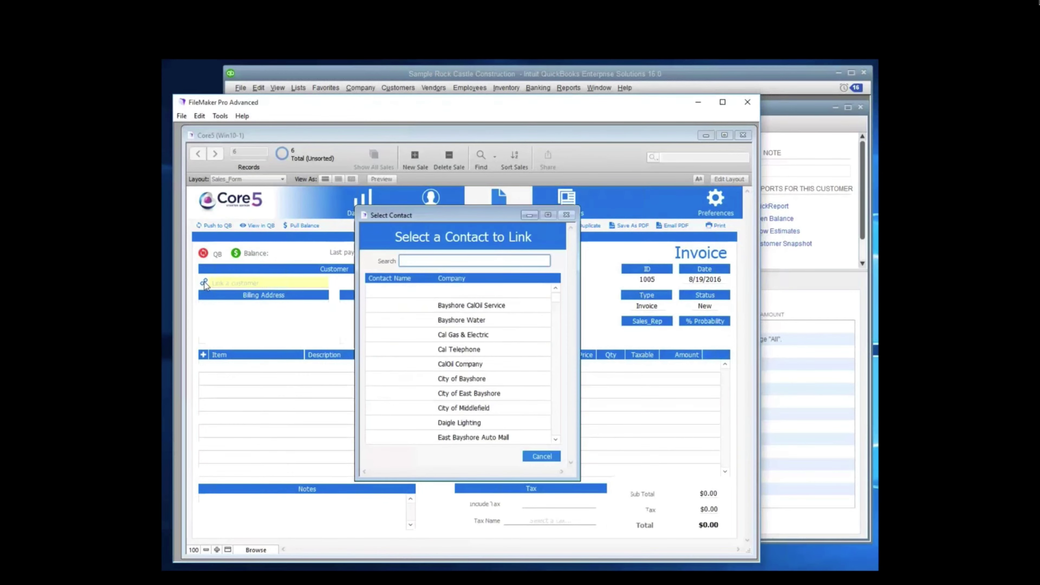
type("james bond")
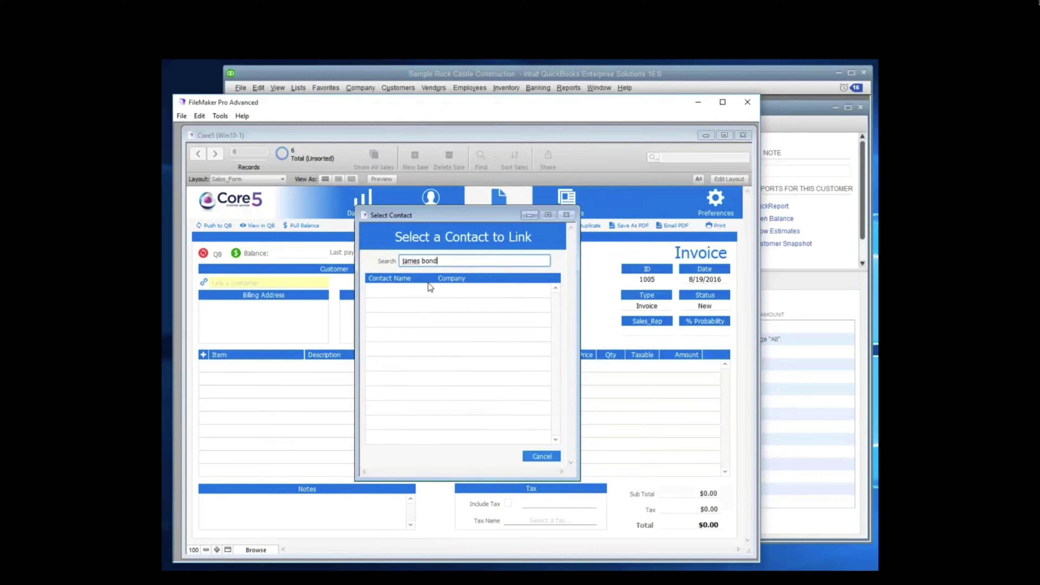
key("BackSpace")
key("BackSpace")
key("BackSpace")
key("BackSpace")
key("BackSpace")
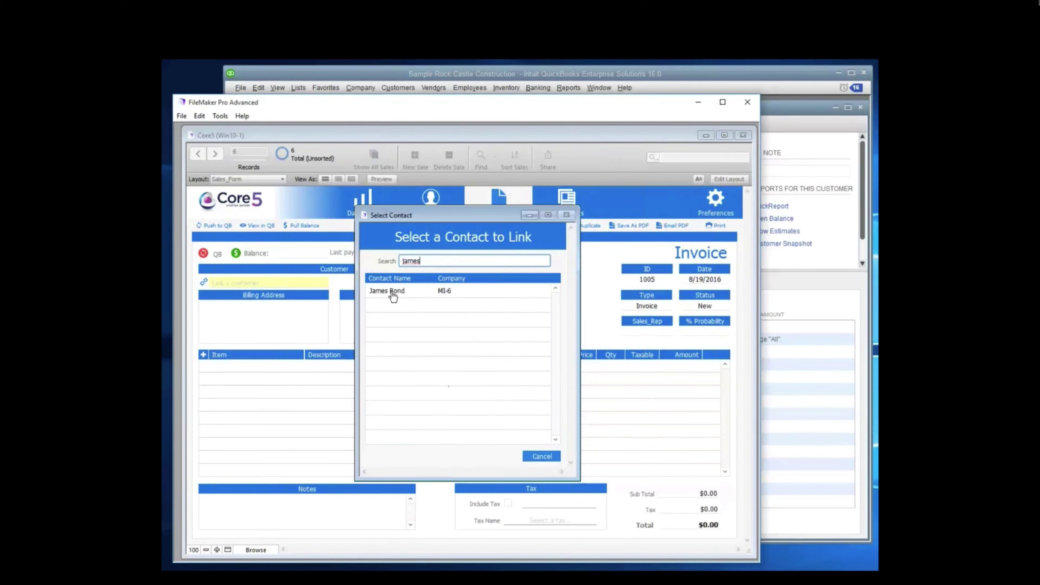
left_click(392, 292)
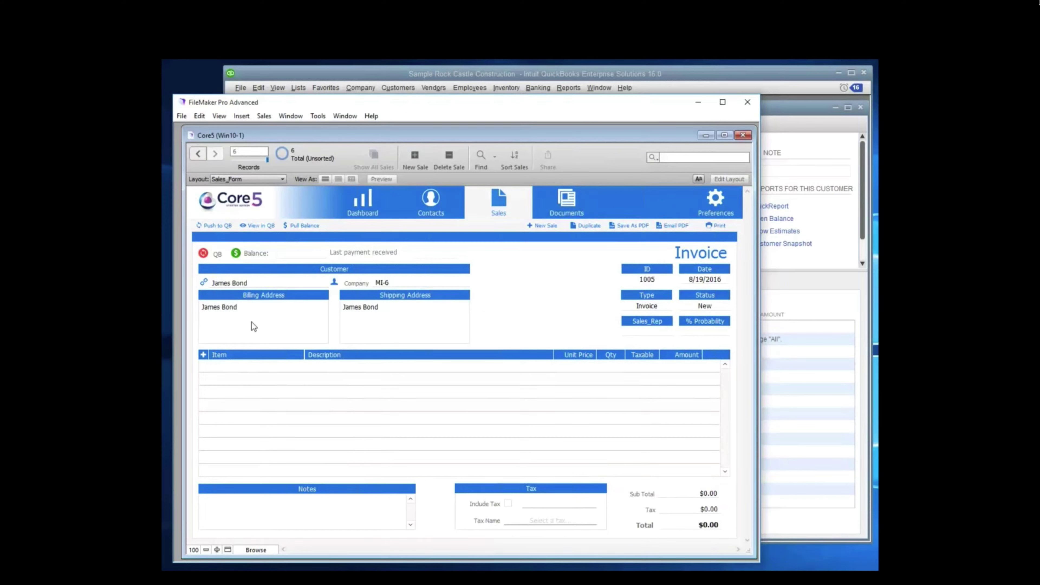
Add a Carpet line item to the invoice with a unit price of $50.00 and a quantity of 5
left_click(203, 355)
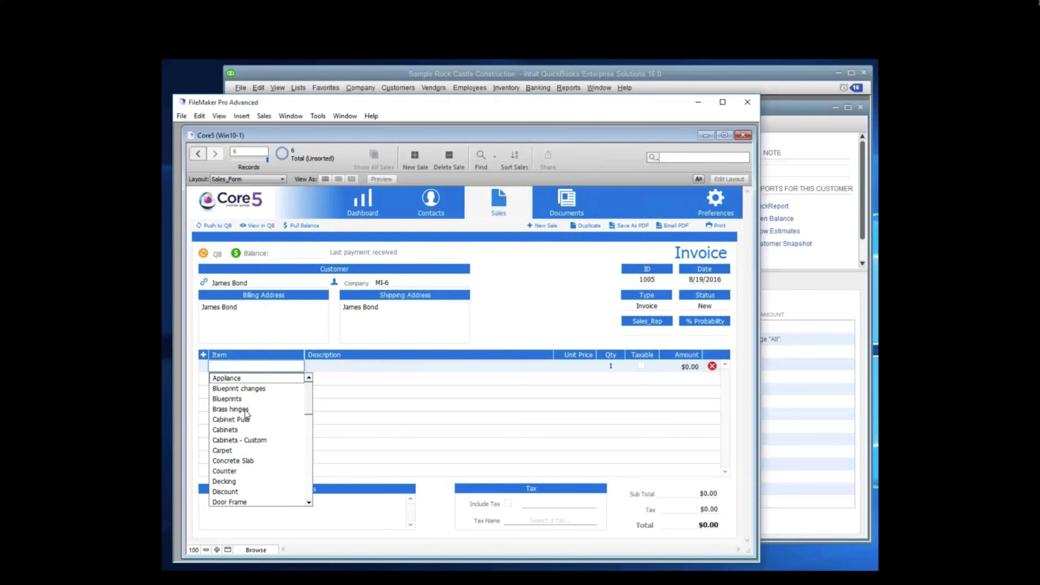
left_click(228, 451)
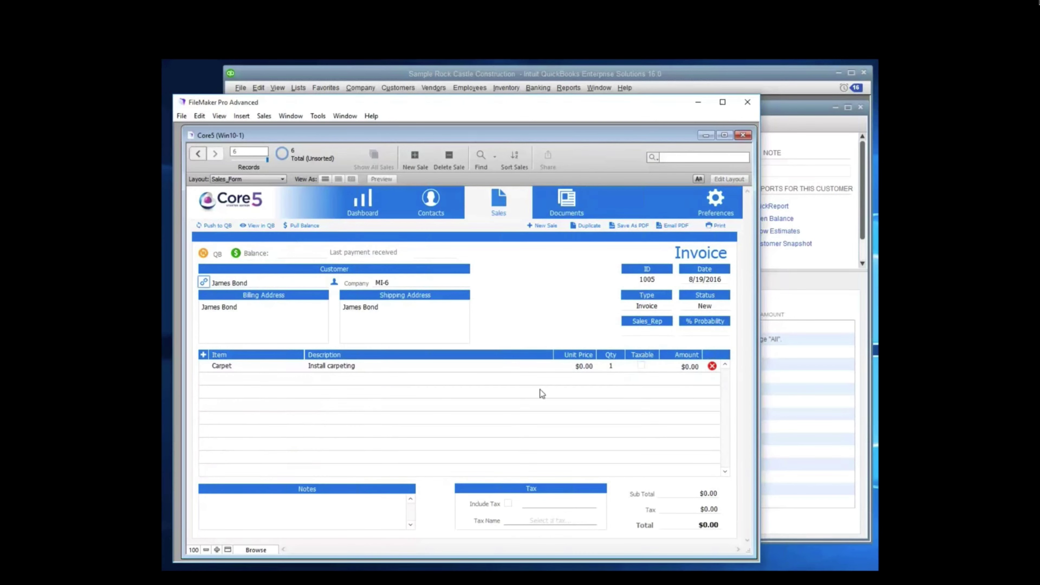
left_click(584, 366)
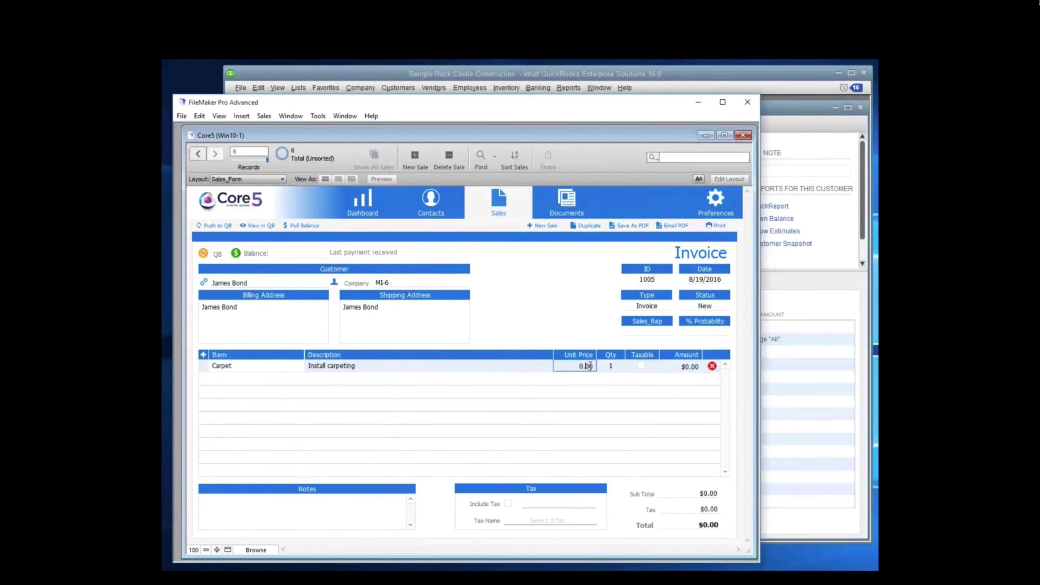
type("50")
left_click(584, 395)
left_click(612, 366)
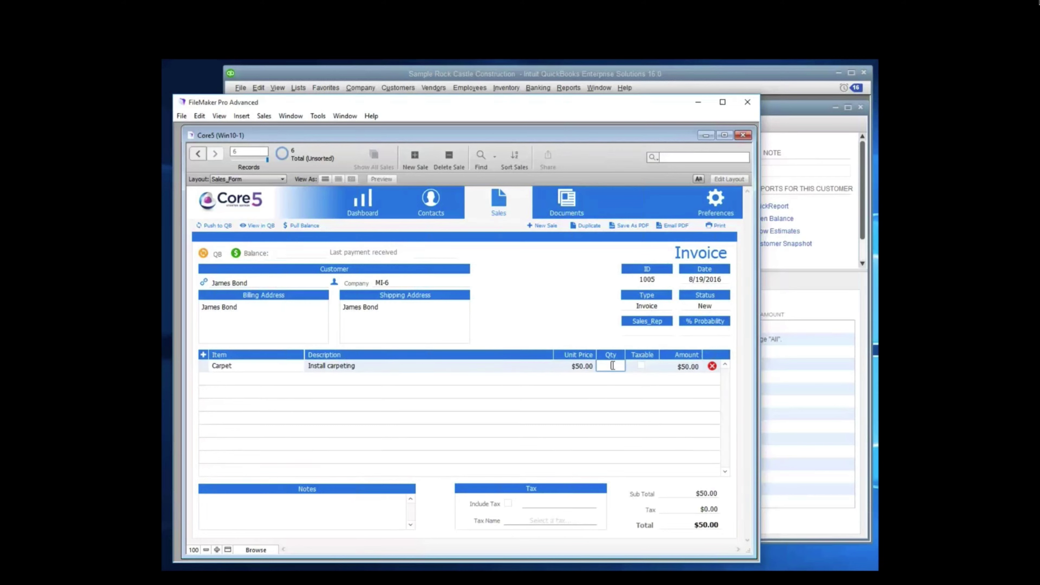
type("5")
left_click(603, 394)
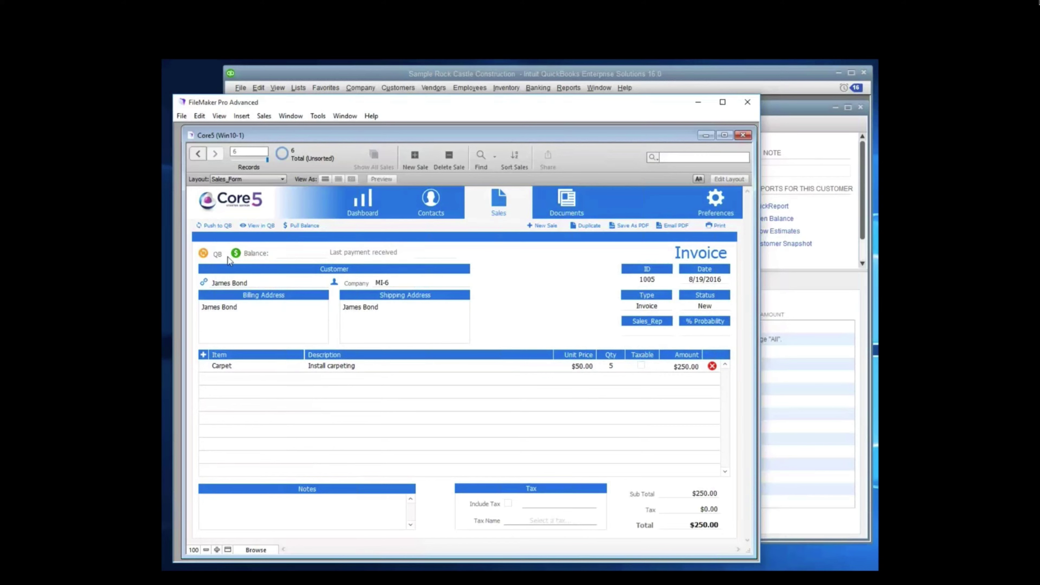
Push the MI-6 invoice to QuickBooks, open it there for viewing and switch to the QuickBooks window
left_click(216, 226)
left_click(214, 226)
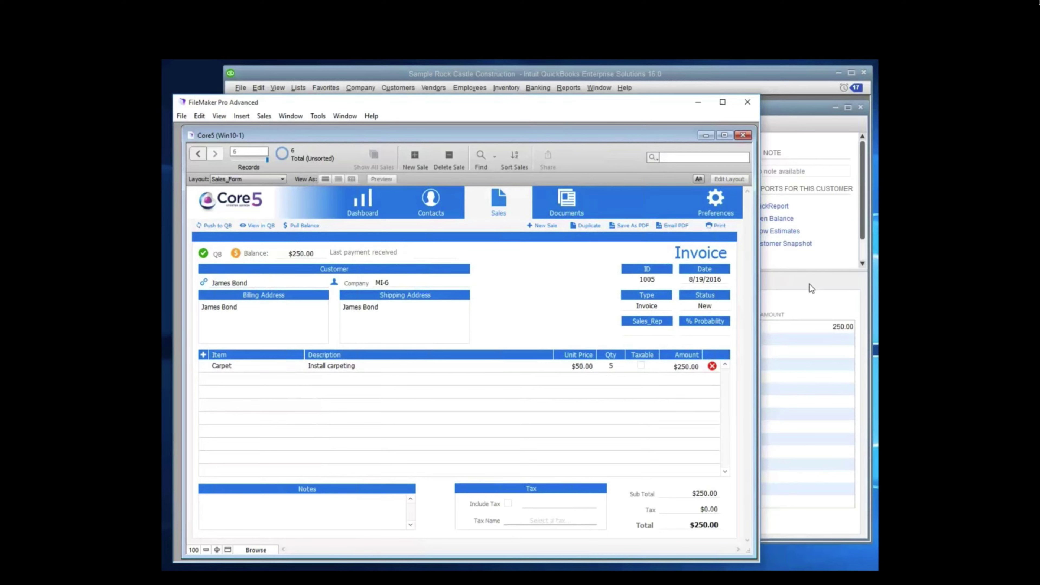
left_click(259, 227)
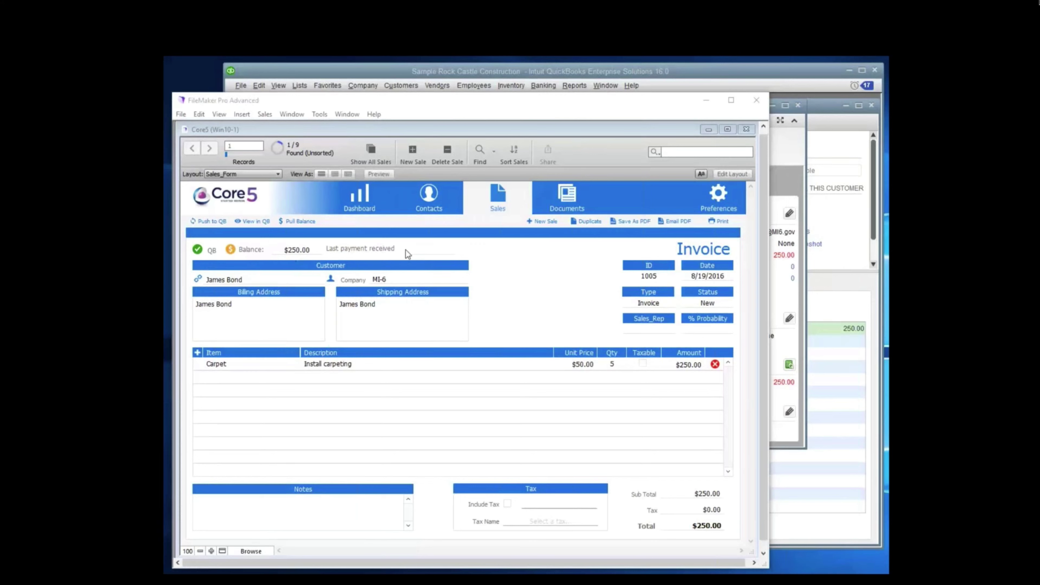
left_click(781, 272)
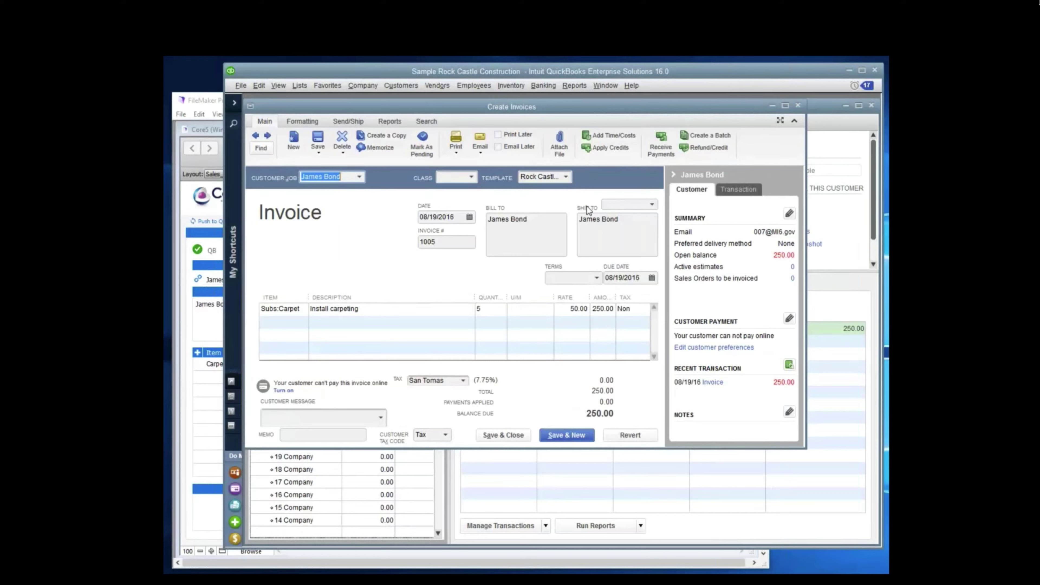
Receive a check payment in full for the open invoice with check number 1234, save it and close the payment form
left_click(661, 143)
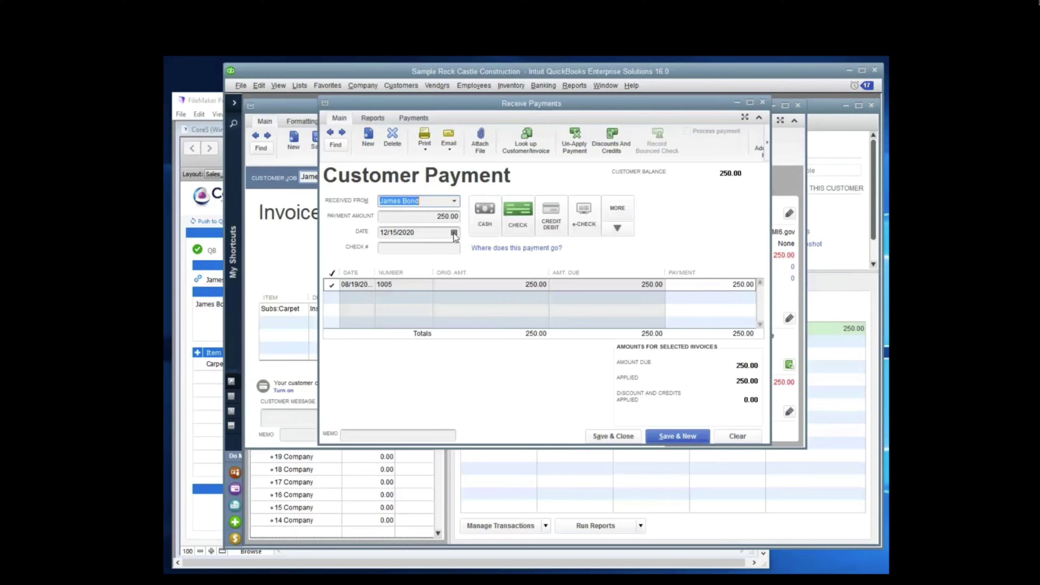
left_click(439, 249)
type("1234")
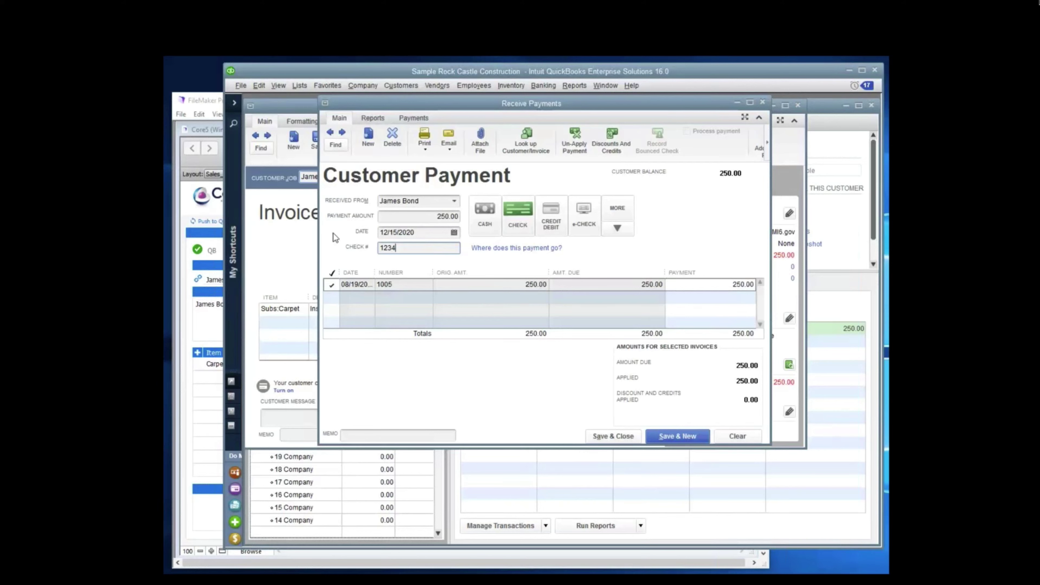
left_click(674, 437)
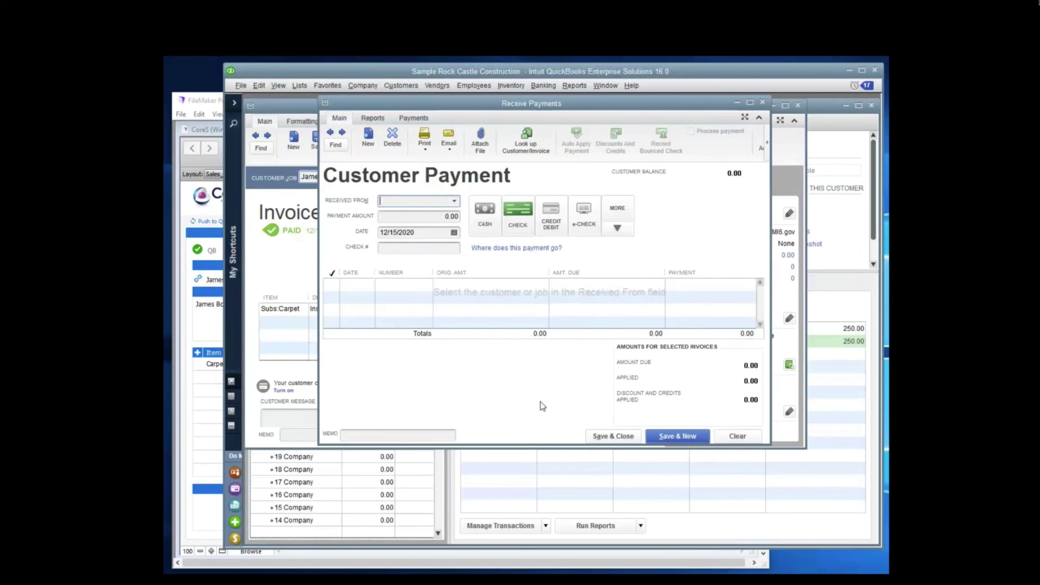
left_click(633, 437)
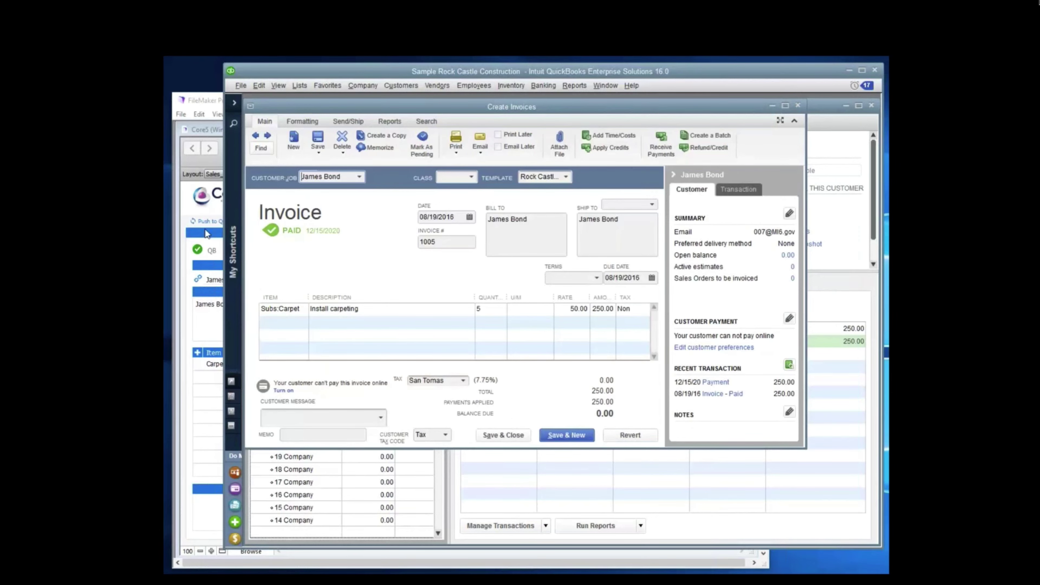
Switch back to Core5 and pull the invoice's balance from QuickBooks
left_click(183, 206)
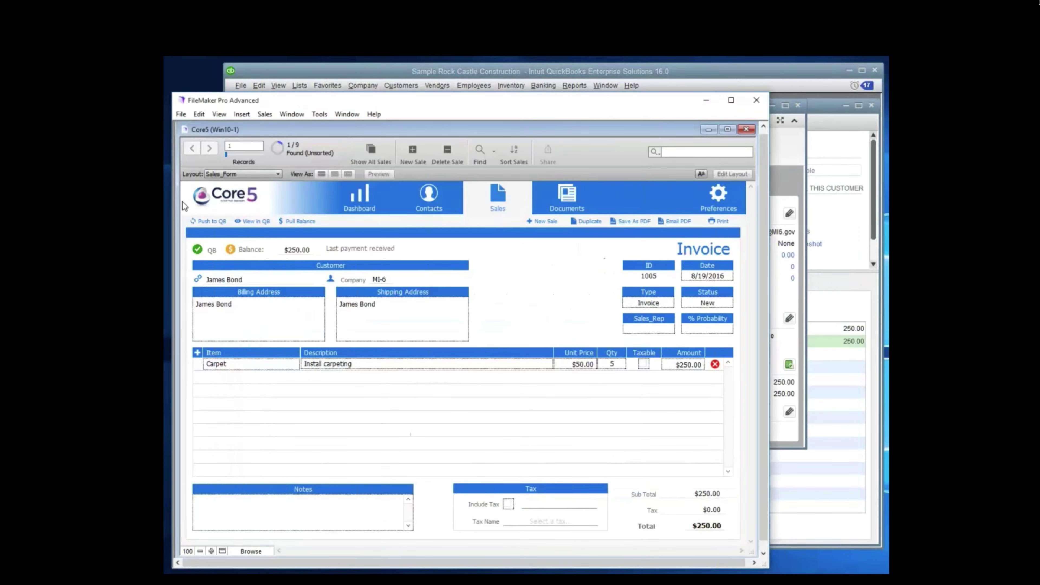
left_click(297, 223)
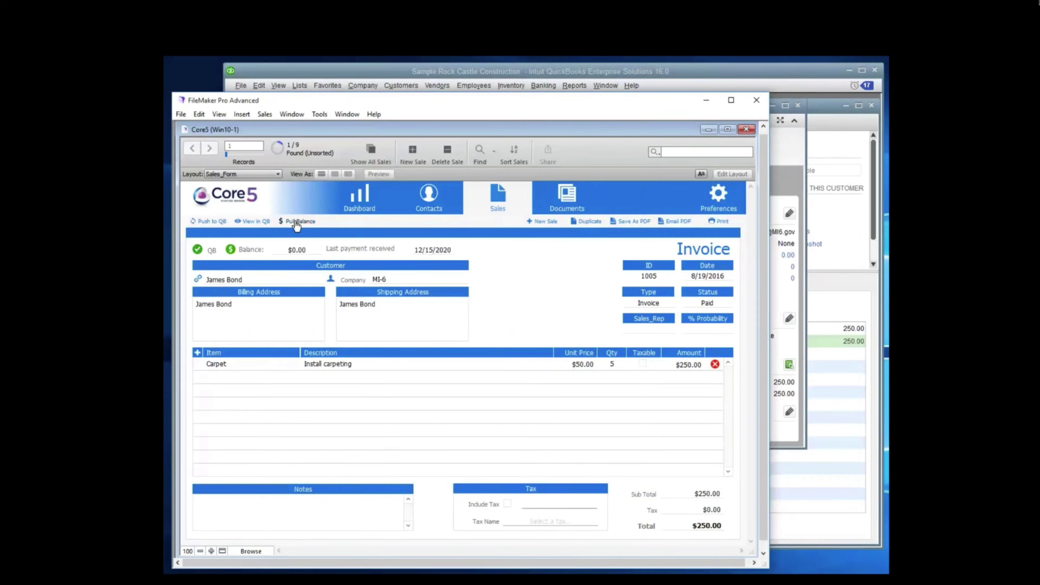